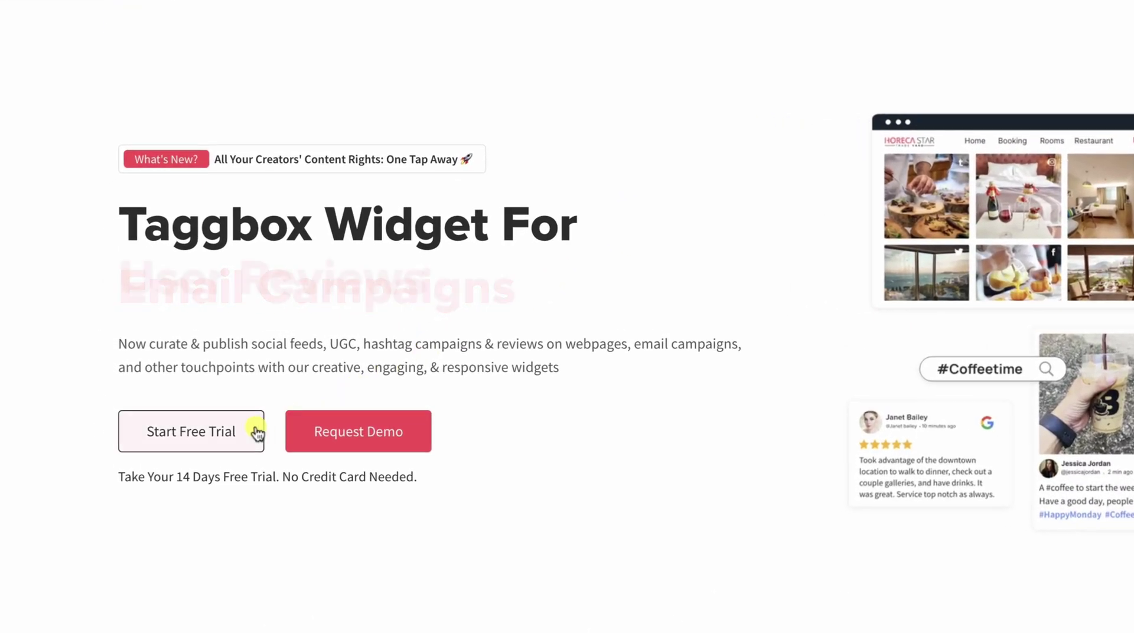
# Start a free trial and enter the full name, company e-mail and password
pyautogui.click(236, 435)
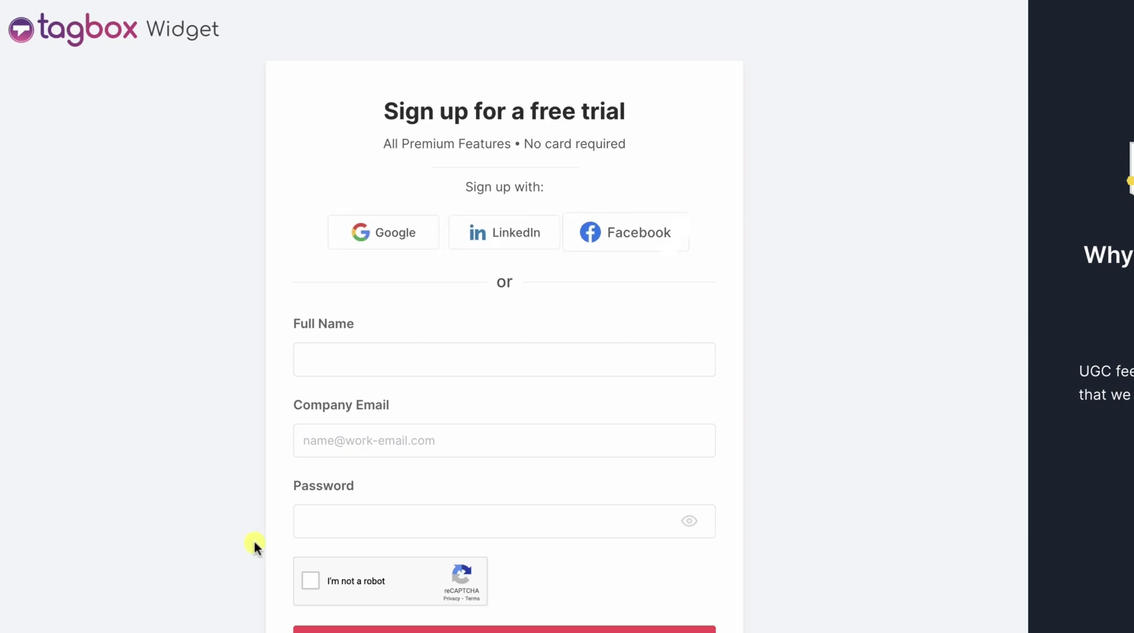
pyautogui.click(433, 354)
pyautogui.press('Tab')
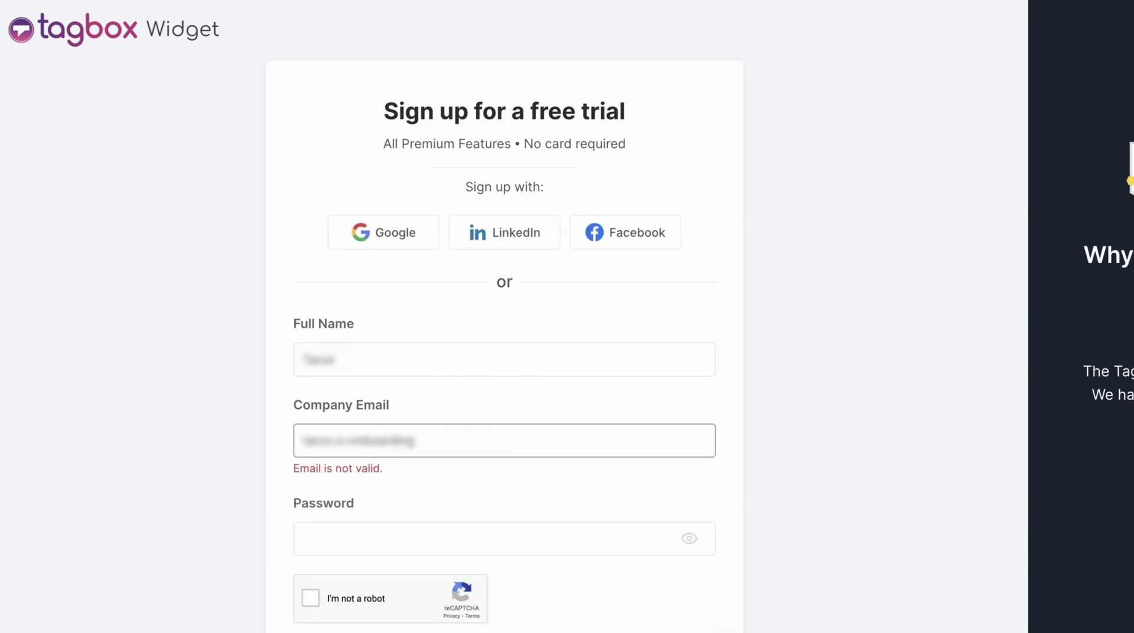
pyautogui.press('Tab')
# Confirm the reCAPTCHA and create the trial account
pyautogui.scroll(-4, 503, 354)
pyautogui.click(311, 523)
pyautogui.click(408, 588)
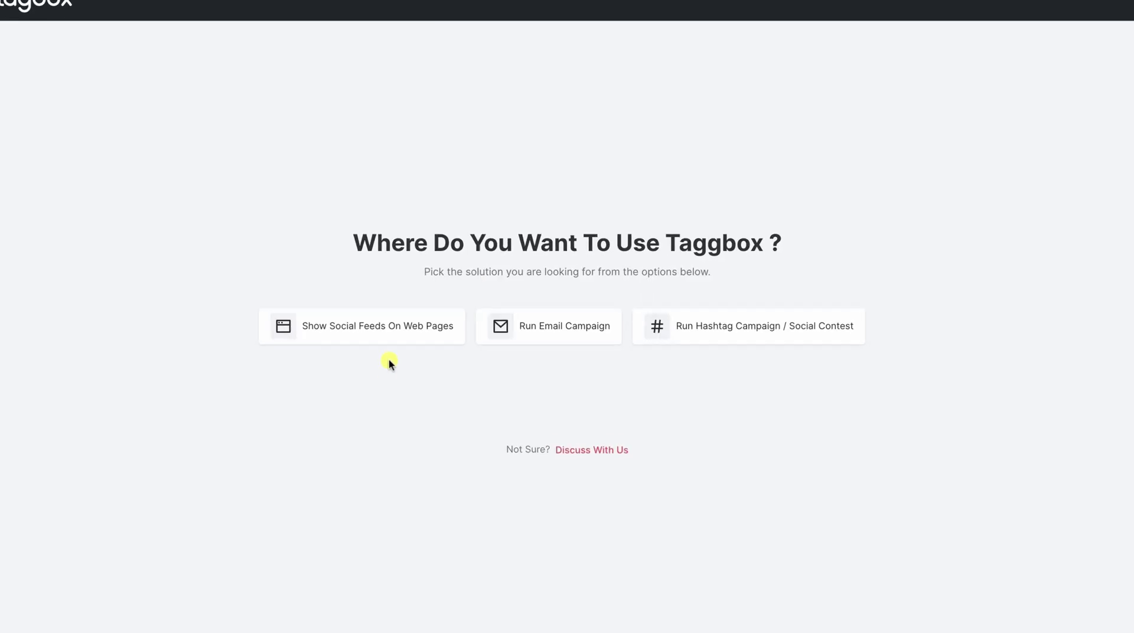
# Choose Show Social Feeds On Web Pages, verify the e-mail via the confirmation link, and begin onboarding
pyautogui.click(423, 331)
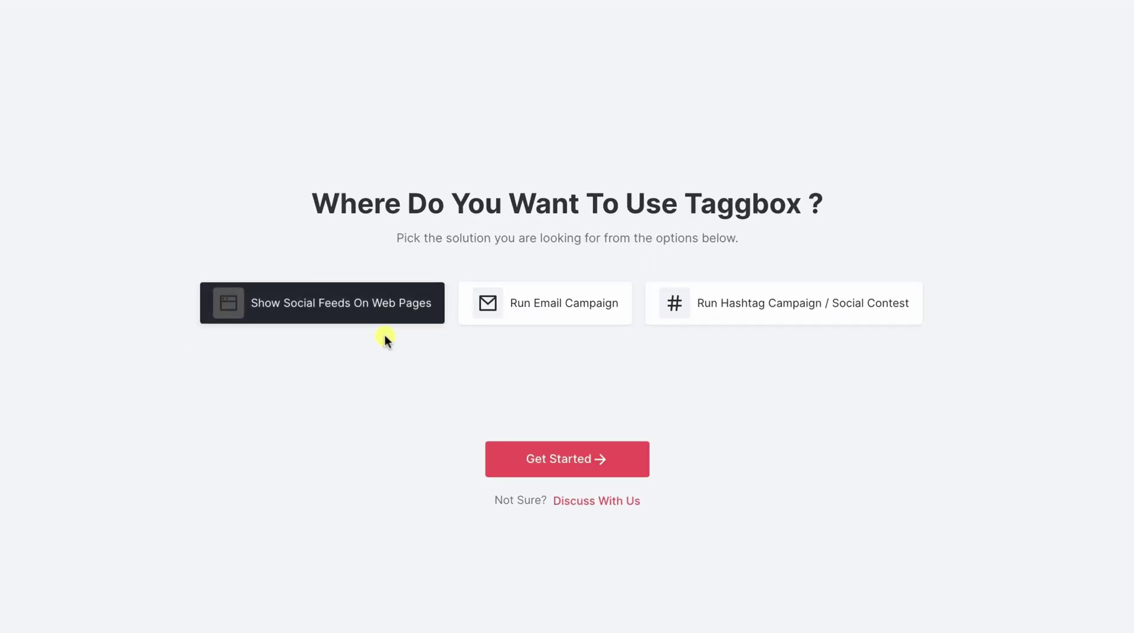
pyautogui.click(572, 466)
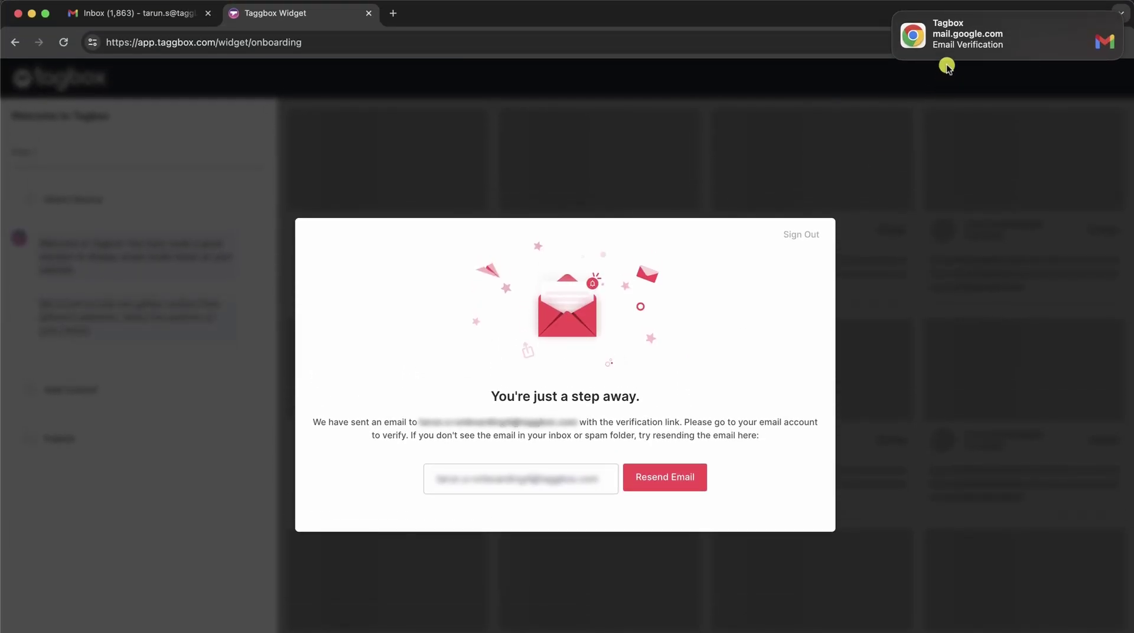
pyautogui.click(952, 12)
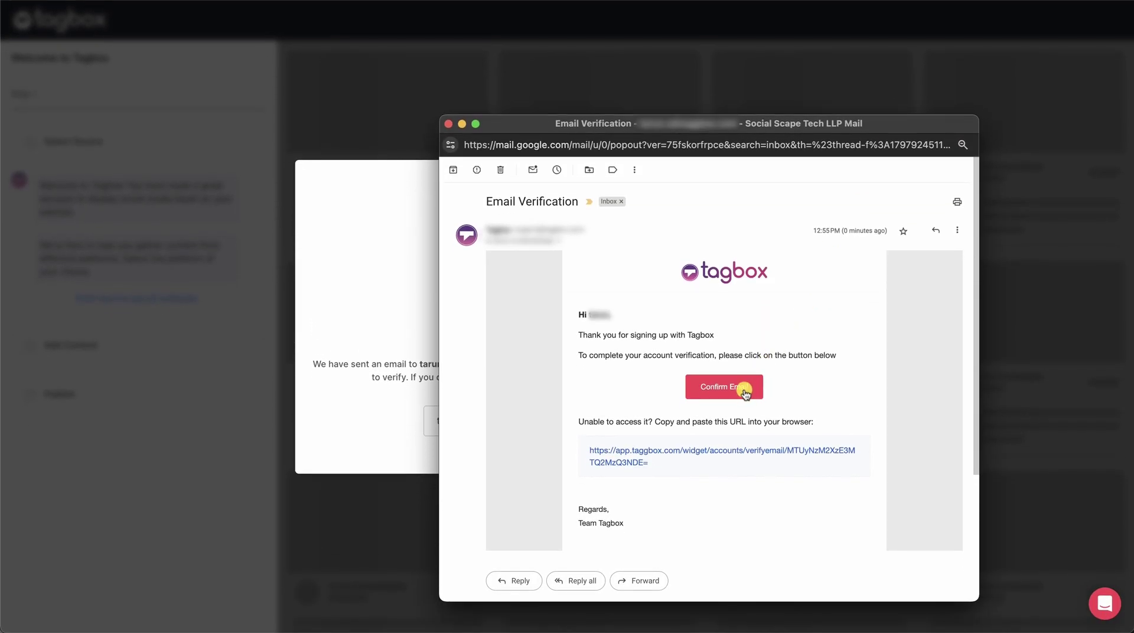
pyautogui.click(742, 410)
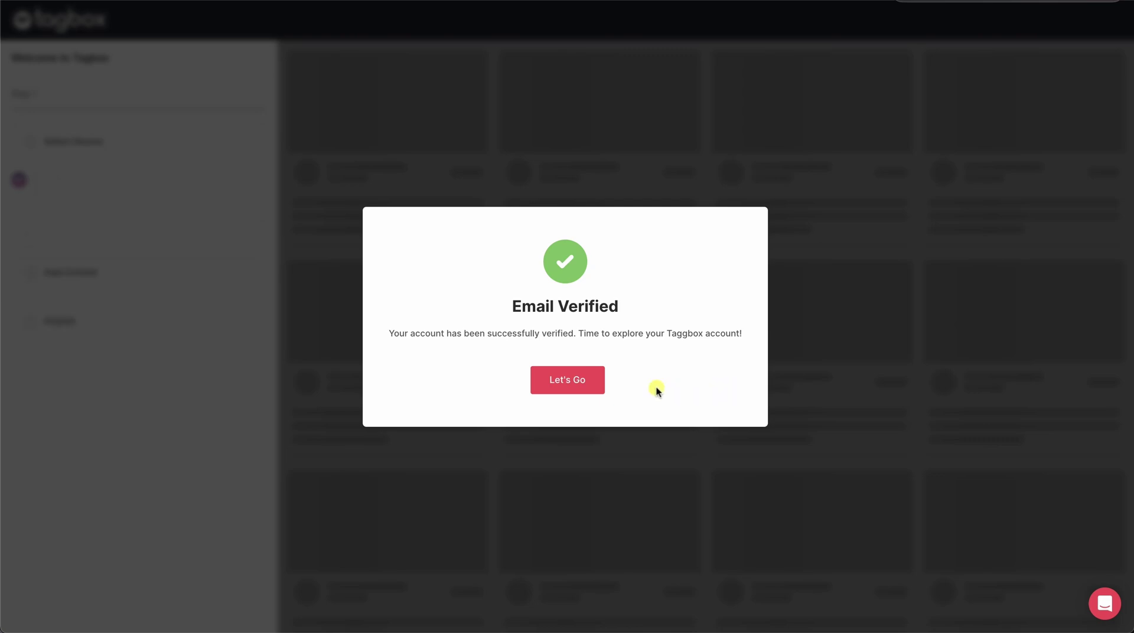
pyautogui.click(591, 385)
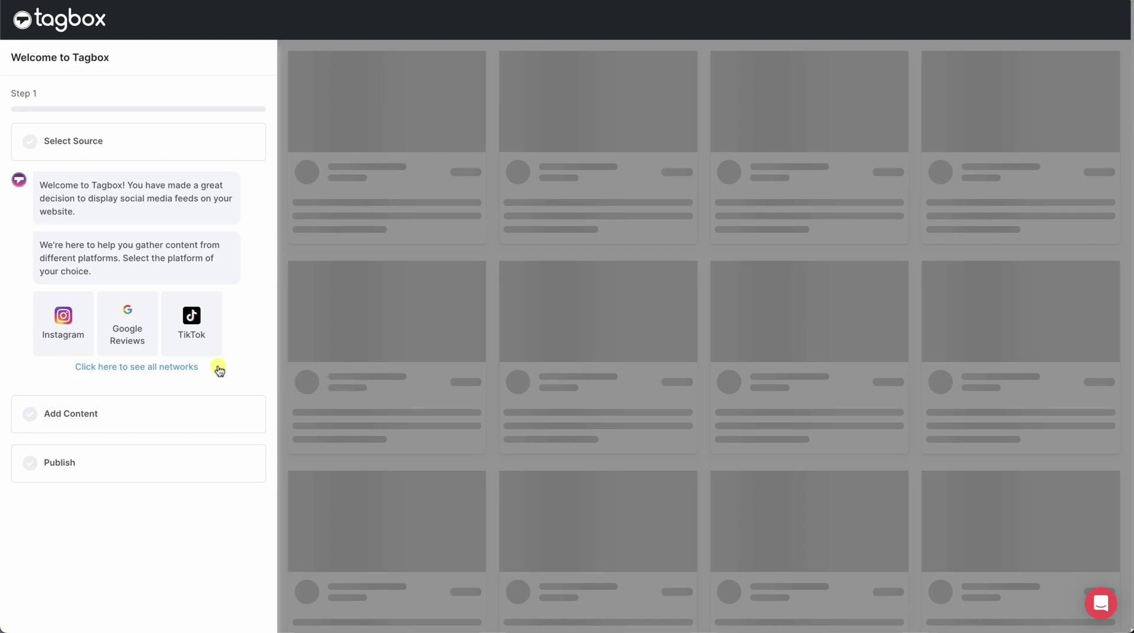
# Reveal all source networks and select Slack as the feed source
pyautogui.click(192, 367)
pyautogui.scroll(-2, 192, 368)
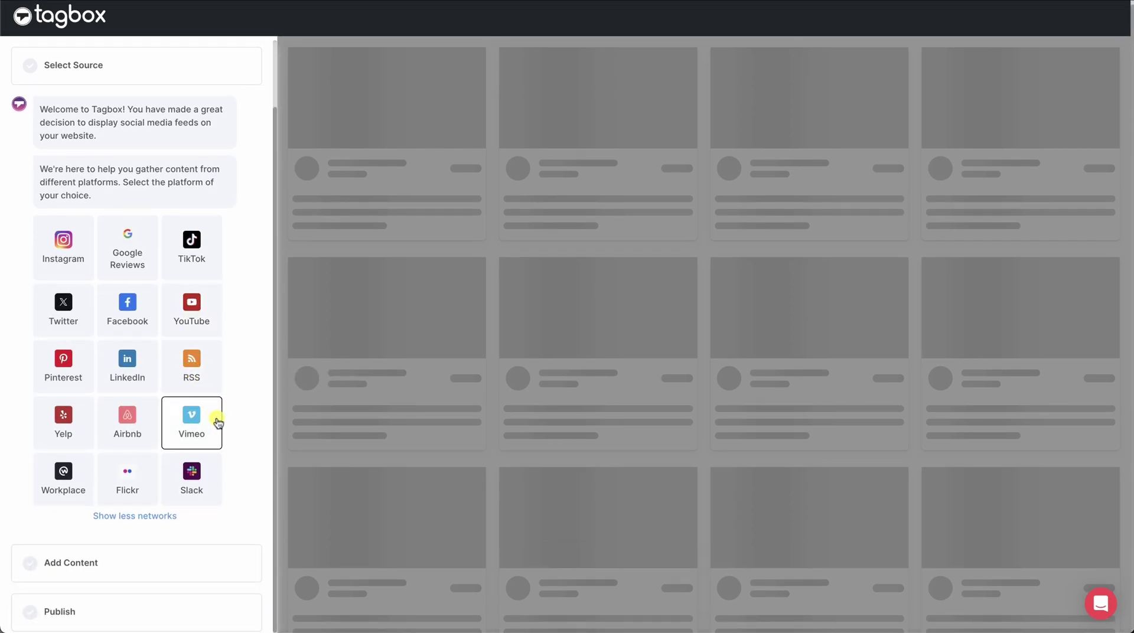
pyautogui.click(191, 480)
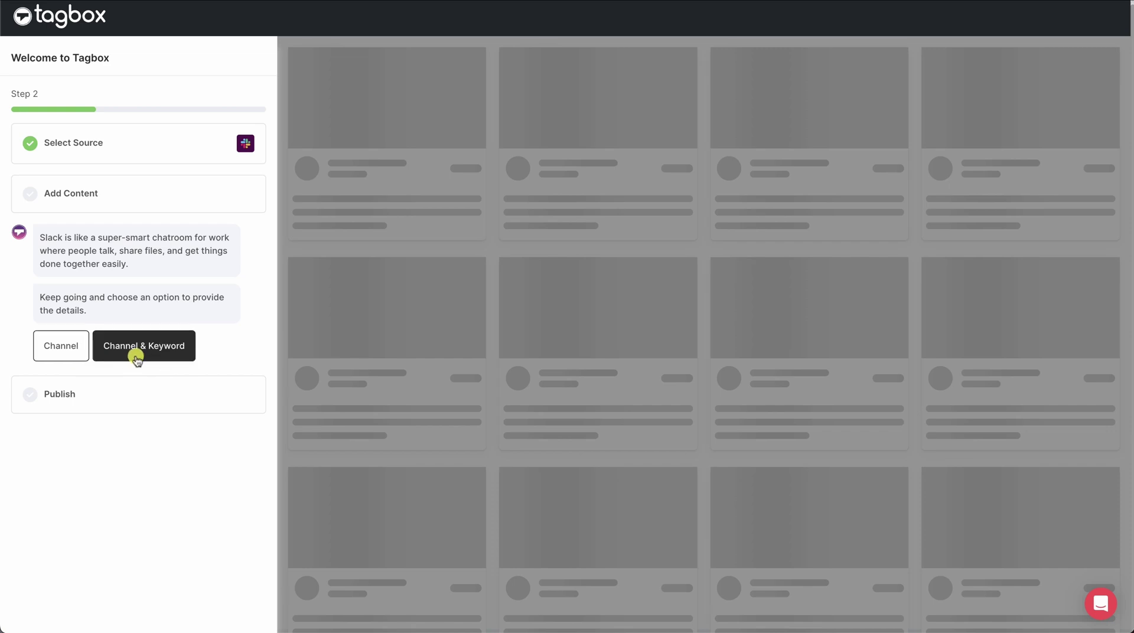
# Choose Channel and authorize Taggbox to access the Slack workspace
pyautogui.click(67, 351)
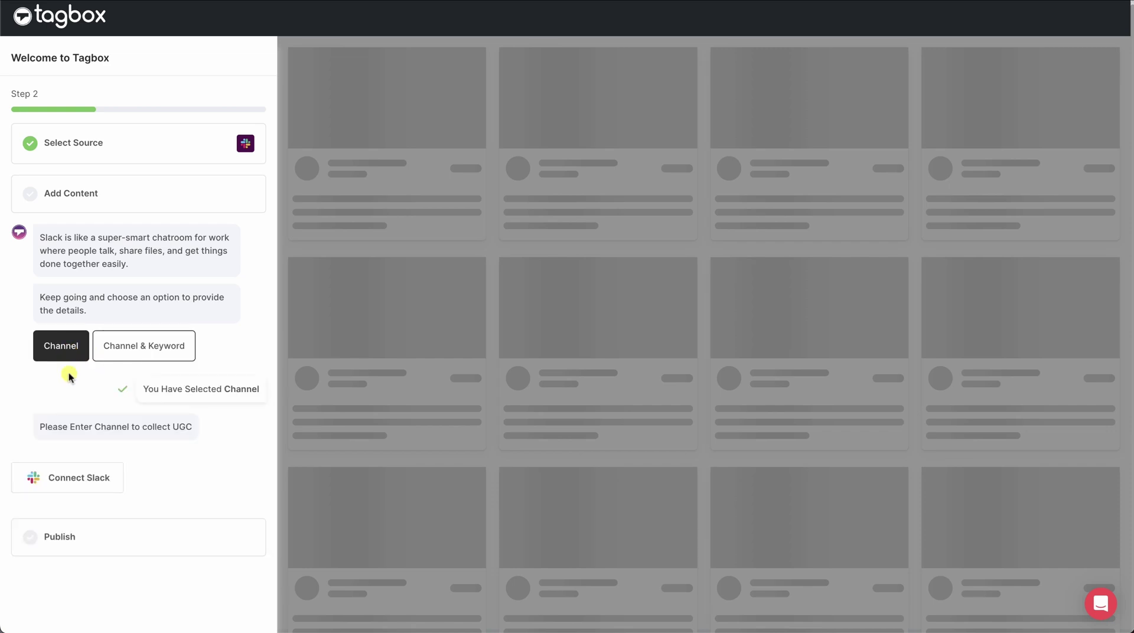
pyautogui.click(75, 479)
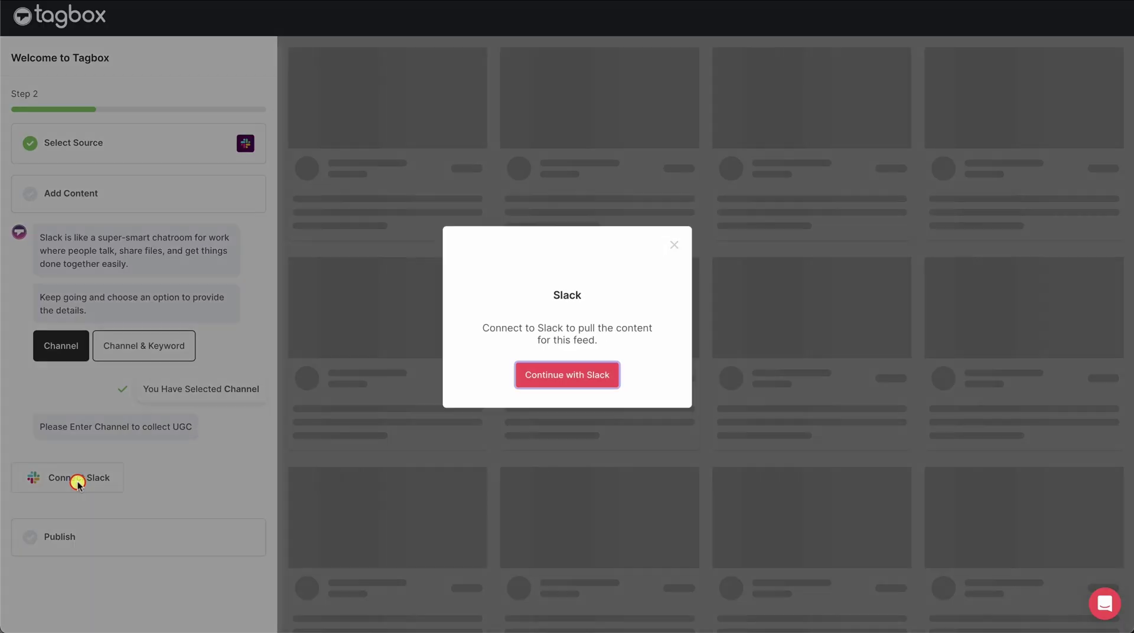
pyautogui.click(543, 379)
pyautogui.click(593, 465)
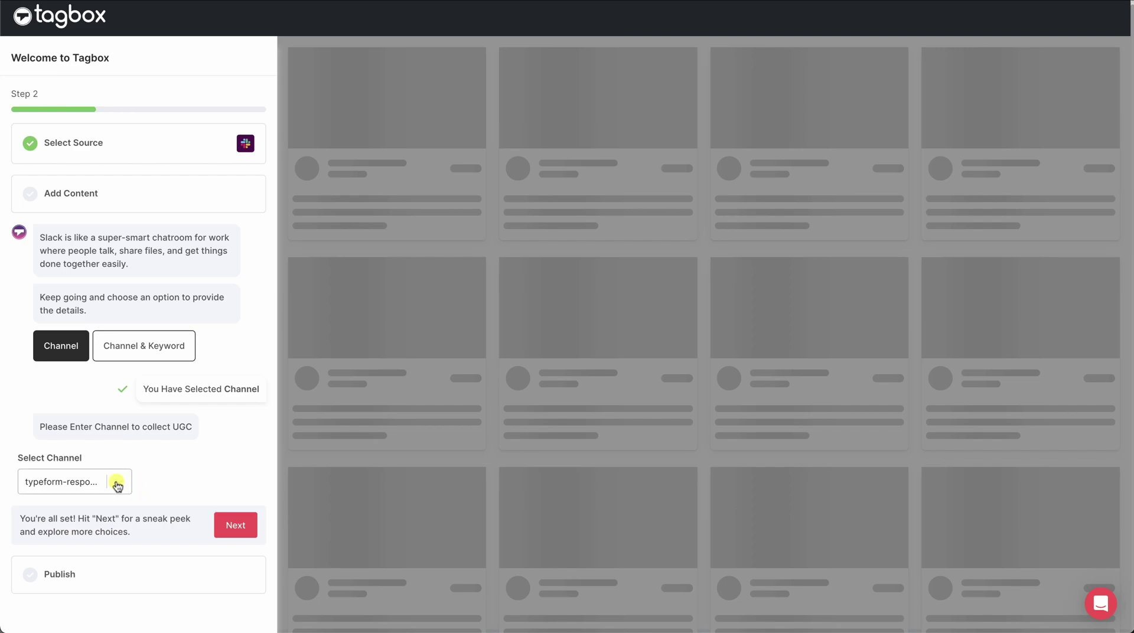
# Create the feed from the tagbox channel filtered by the keyword 'announcements'
pyautogui.click(119, 483)
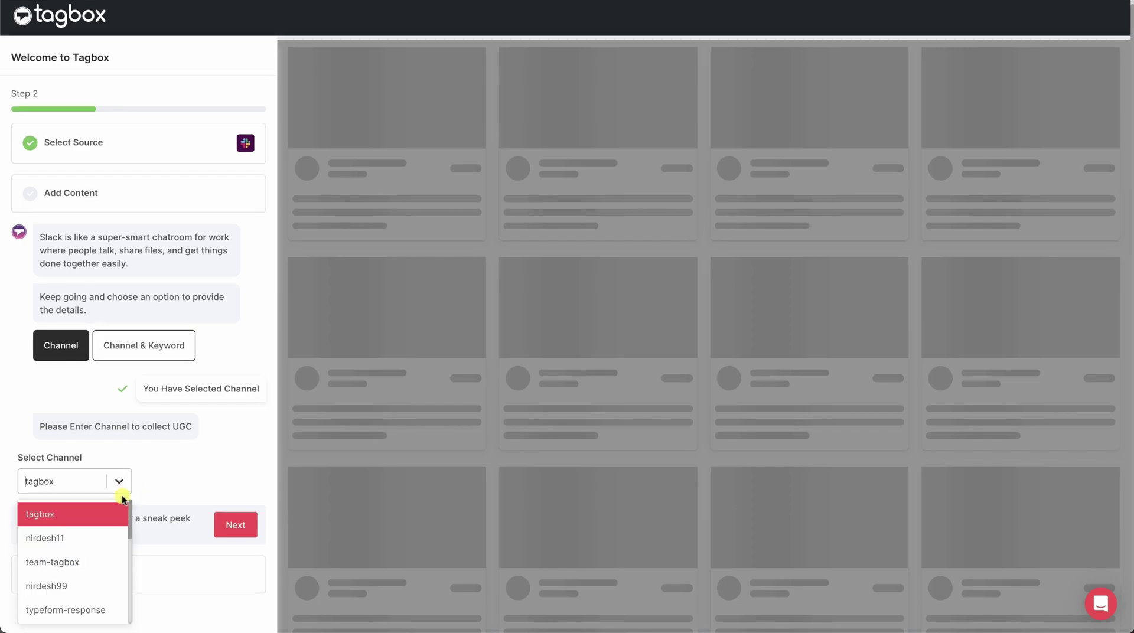
pyautogui.click(94, 513)
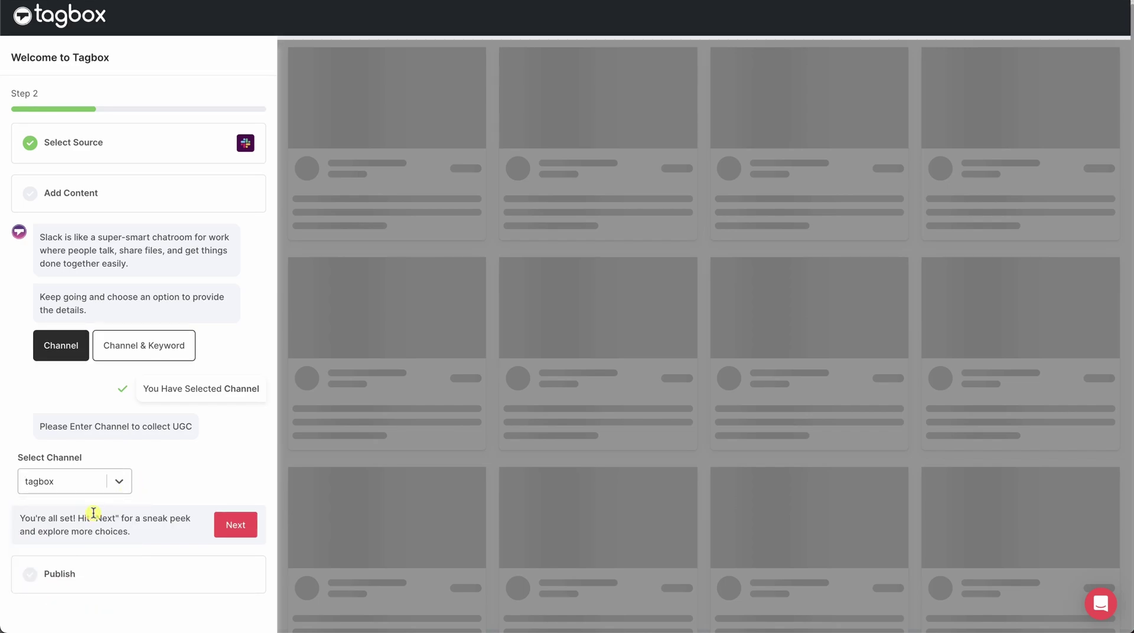
pyautogui.click(136, 345)
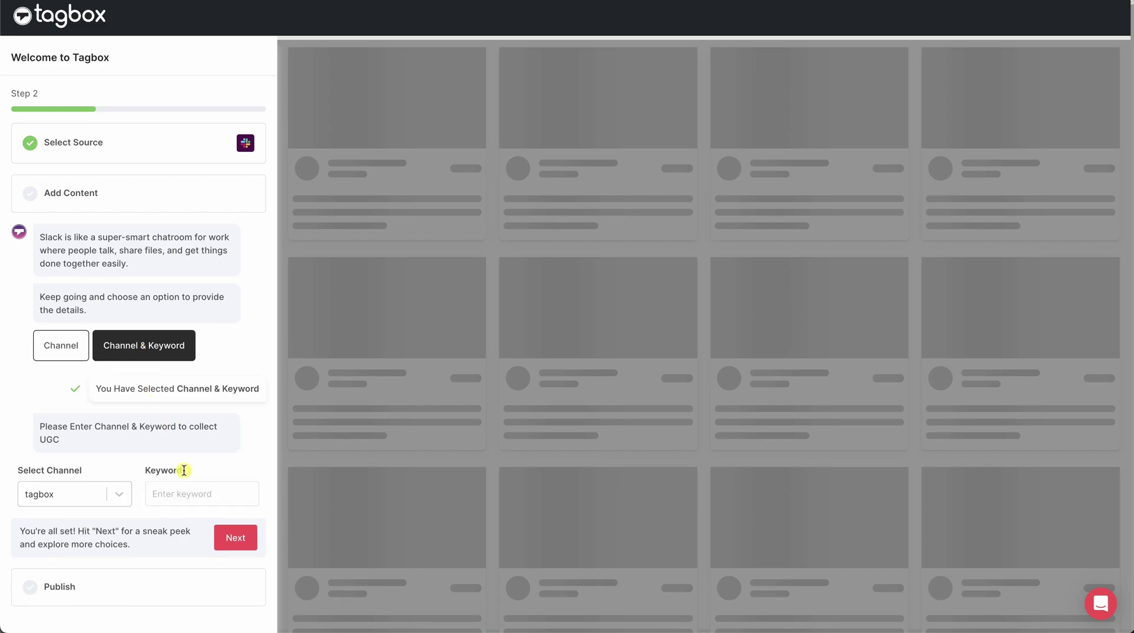
pyautogui.click(192, 494)
pyautogui.write('announcements')
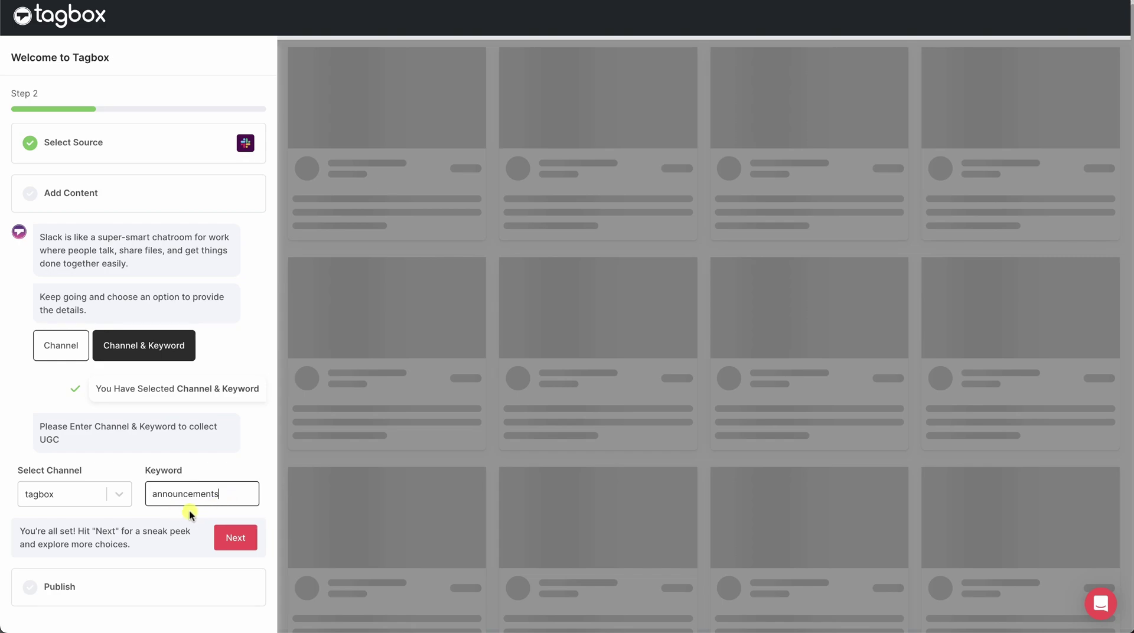
pyautogui.click(226, 541)
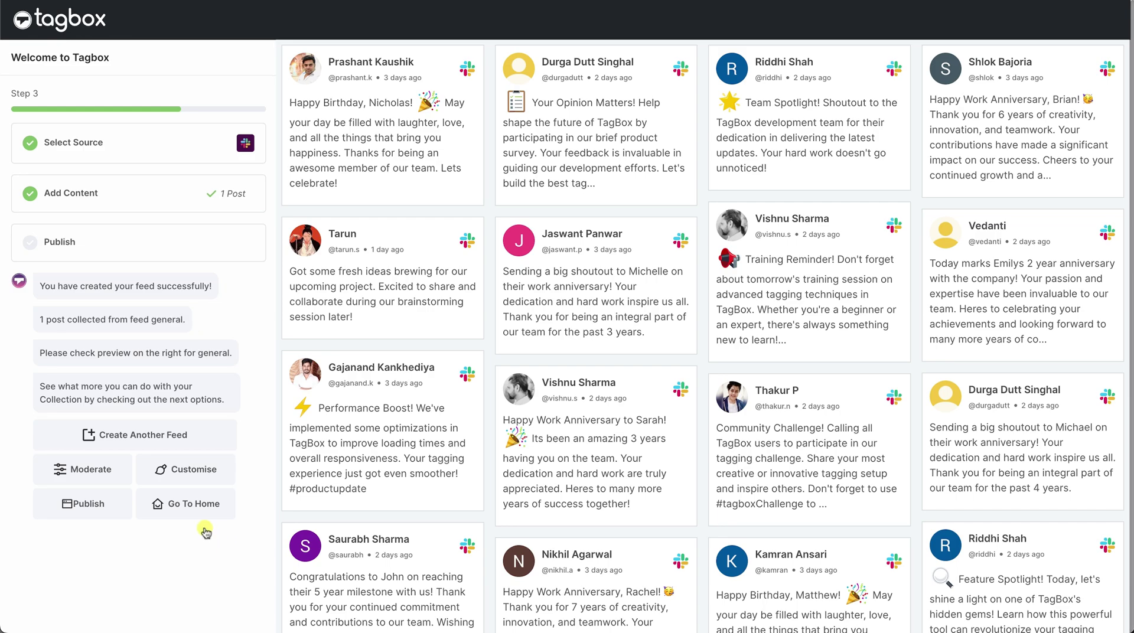
# Make the 'Hey team' post private in Moderation, then open the Design Themes gallery
pyautogui.click(109, 476)
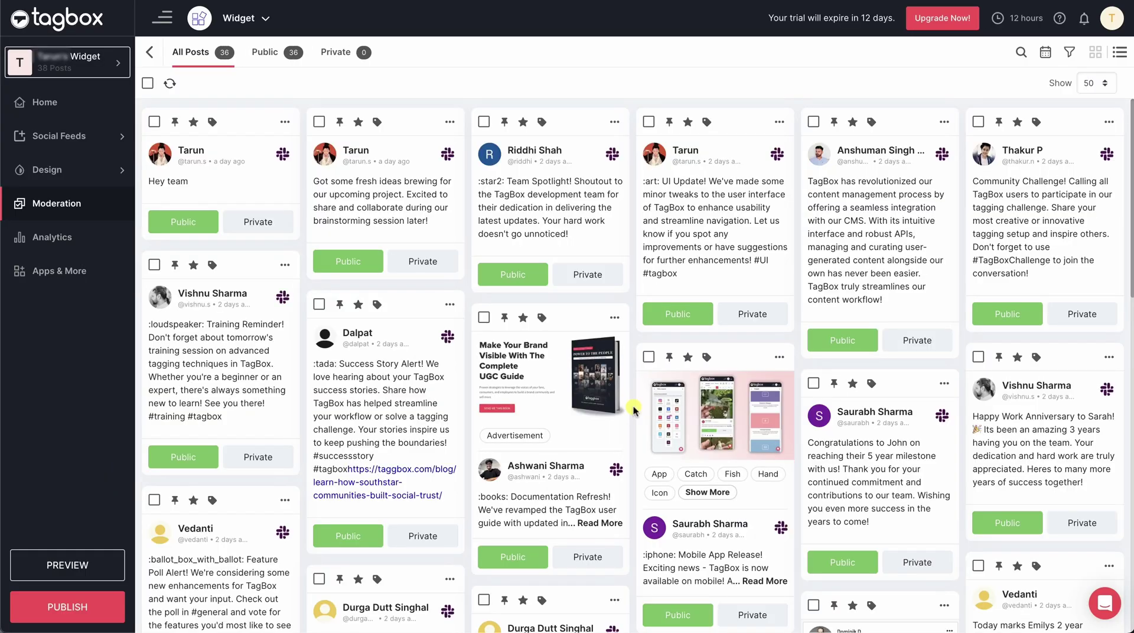
pyautogui.scroll(-10, 633, 410)
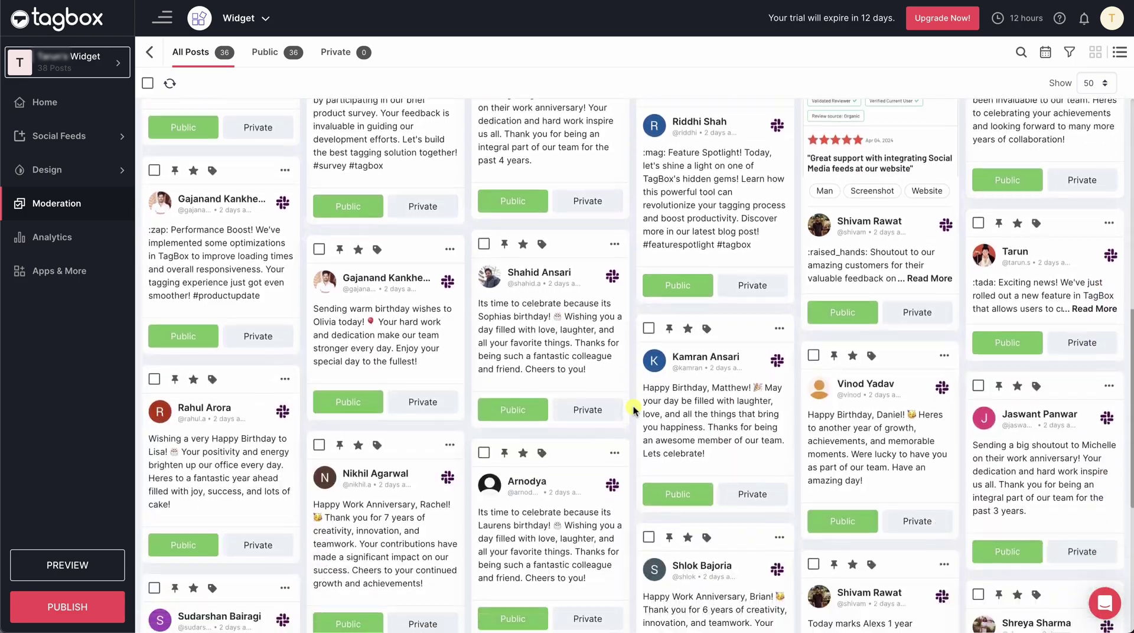
pyautogui.scroll(-5, 633, 409)
pyautogui.scroll(15, 633, 410)
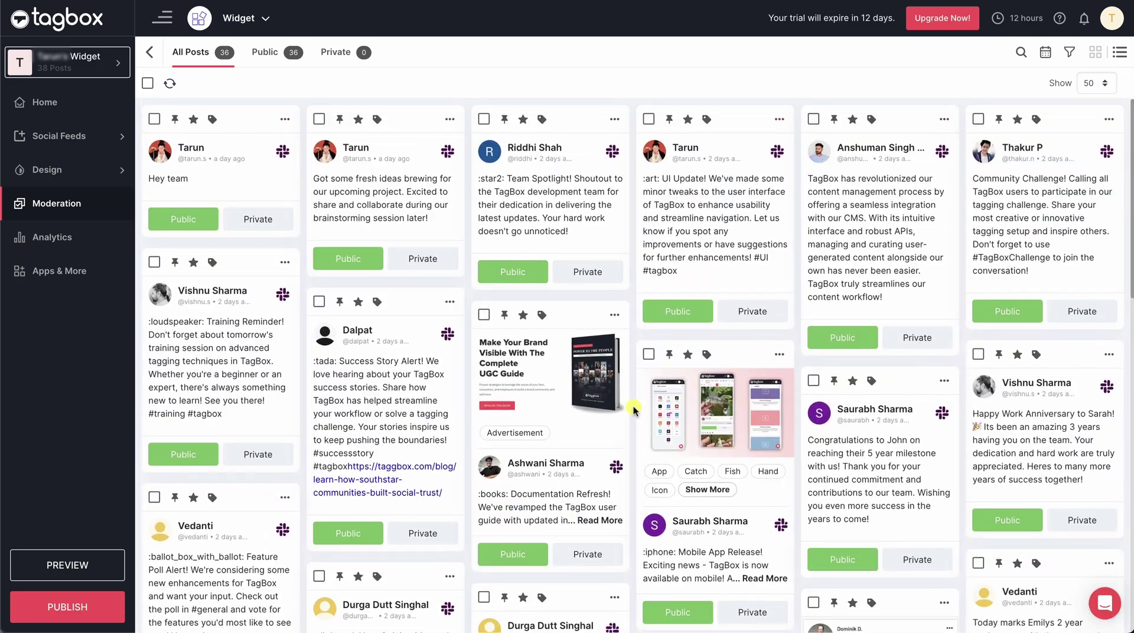
pyautogui.click(273, 223)
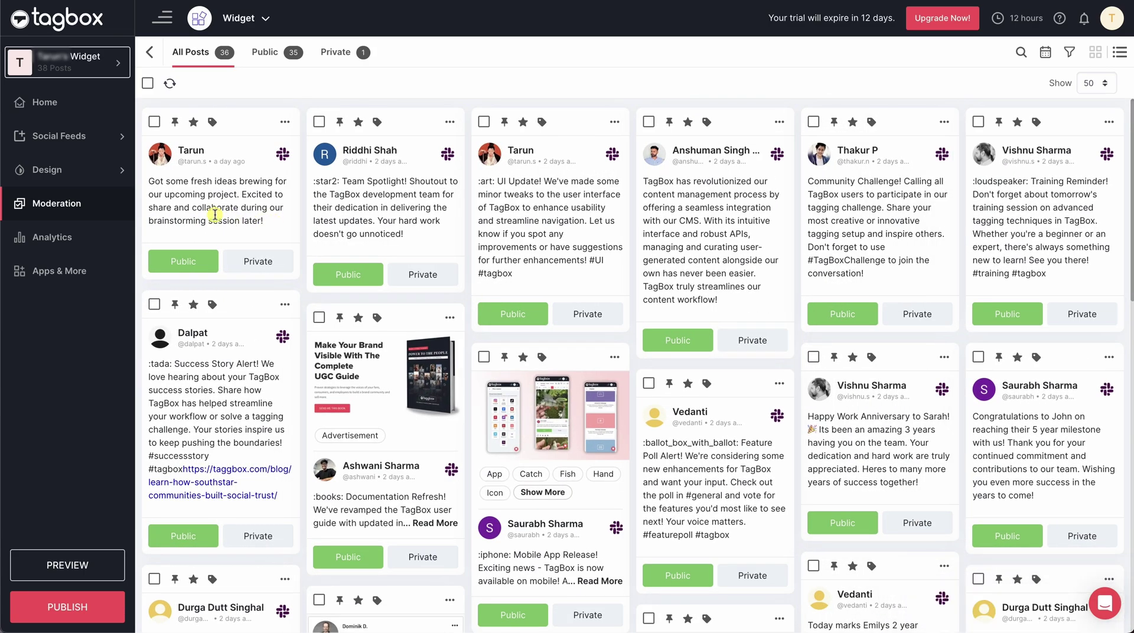
pyautogui.click(88, 182)
pyautogui.click(85, 203)
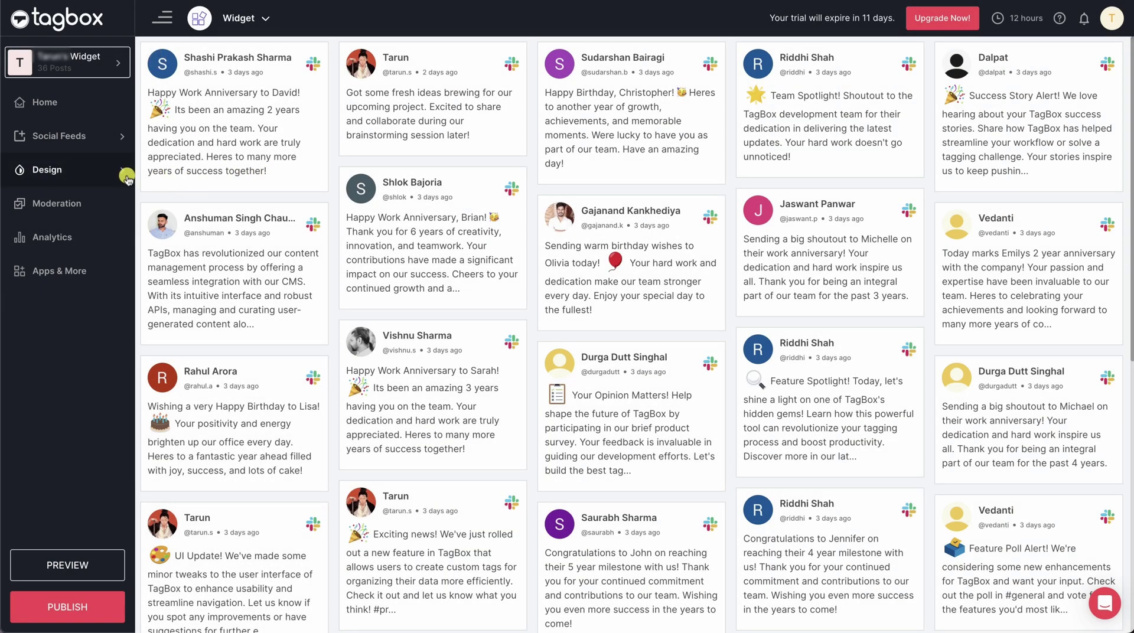
# Enable the Show More Button in the Customization Theme Settings and apply the settings
pyautogui.click(126, 175)
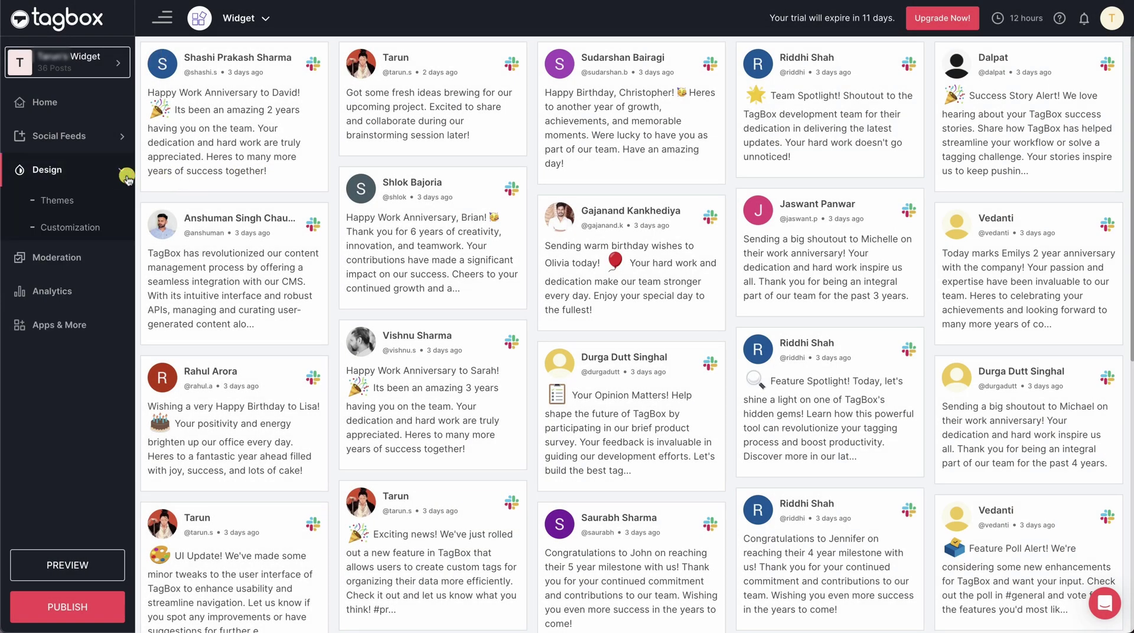
pyautogui.click(98, 227)
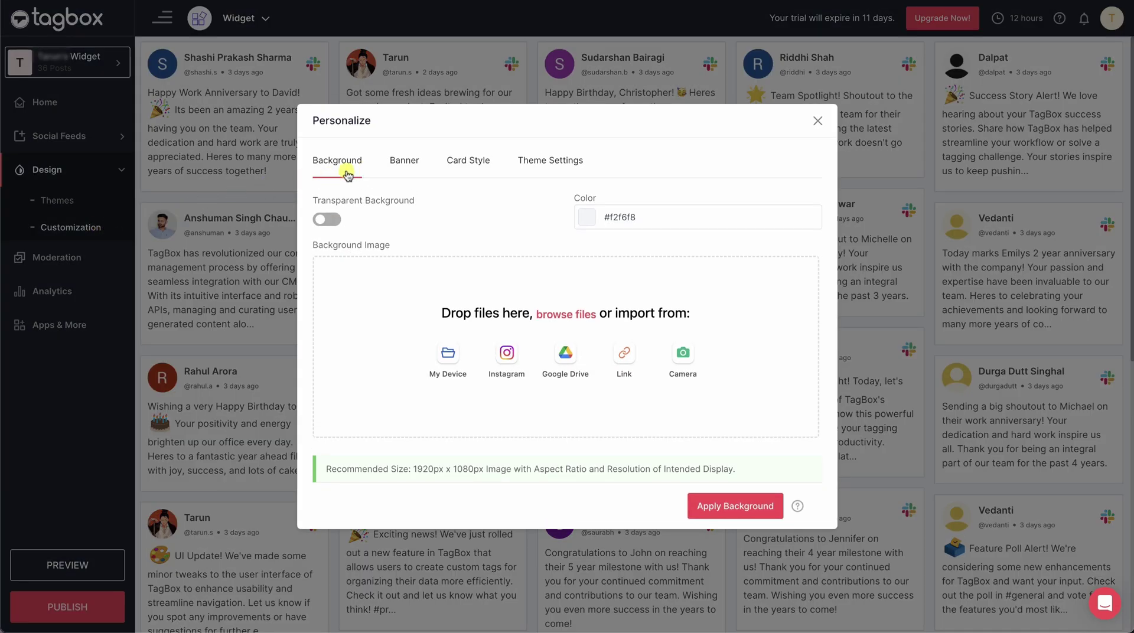
pyautogui.click(400, 161)
pyautogui.click(450, 195)
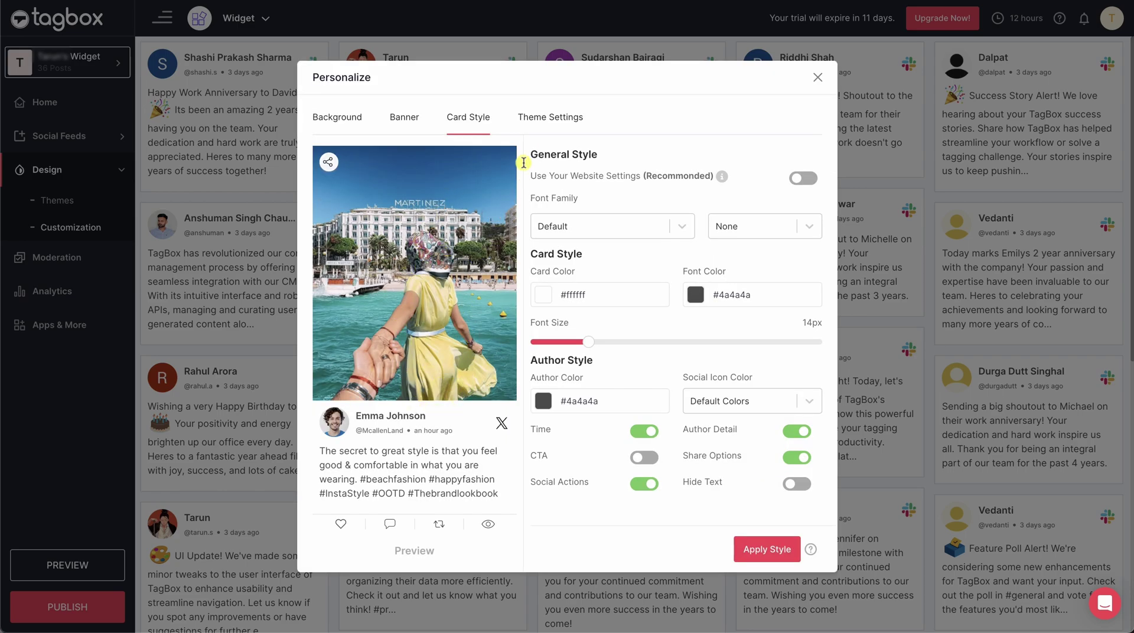
pyautogui.click(546, 118)
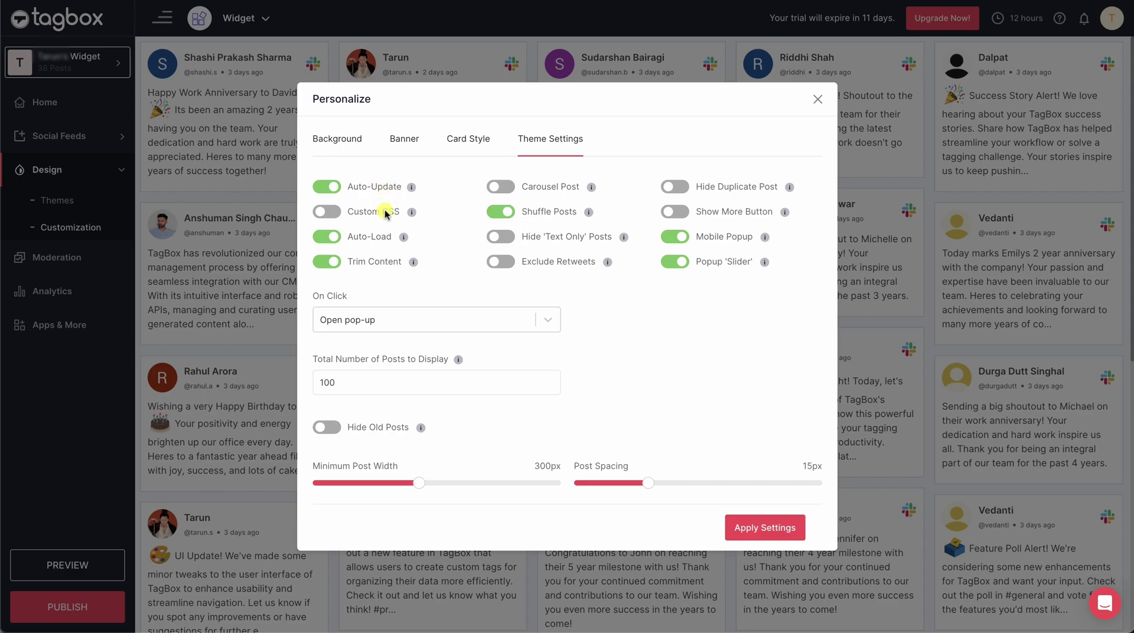
pyautogui.click(677, 212)
pyautogui.click(732, 524)
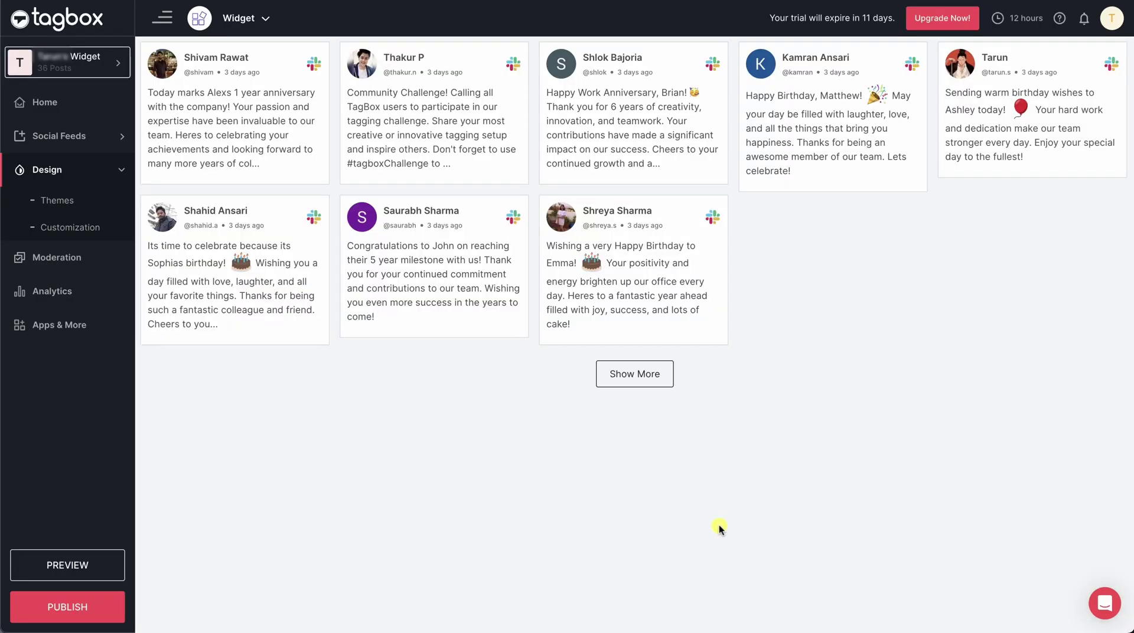
# Copy the widget's HTML embed code from Publish > Embed On Webpage
pyautogui.click(99, 612)
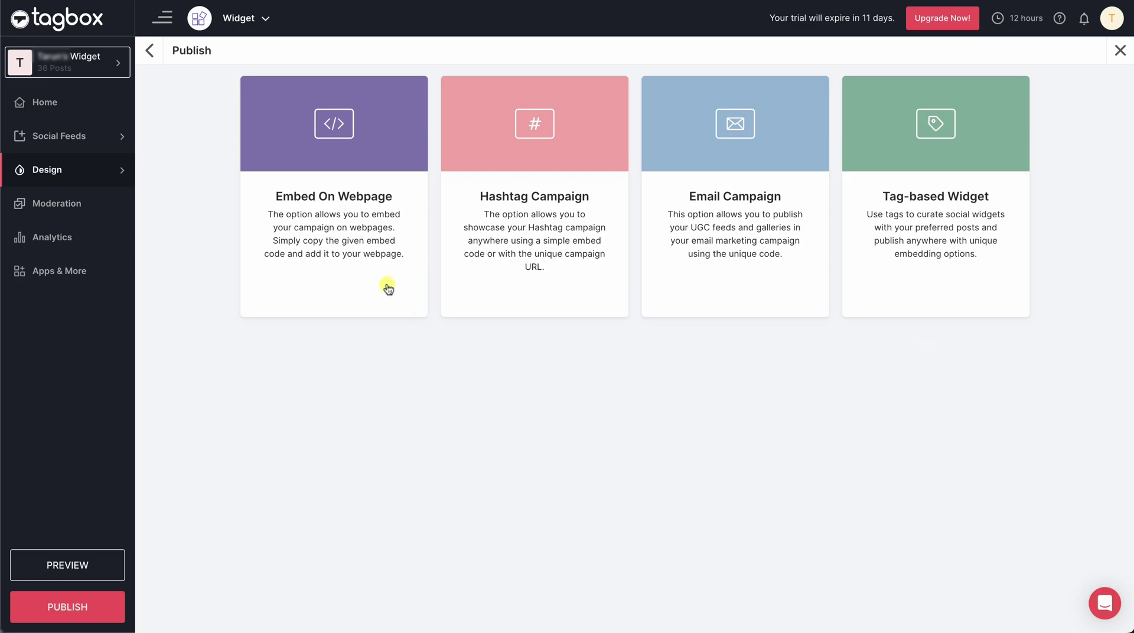
pyautogui.click(313, 140)
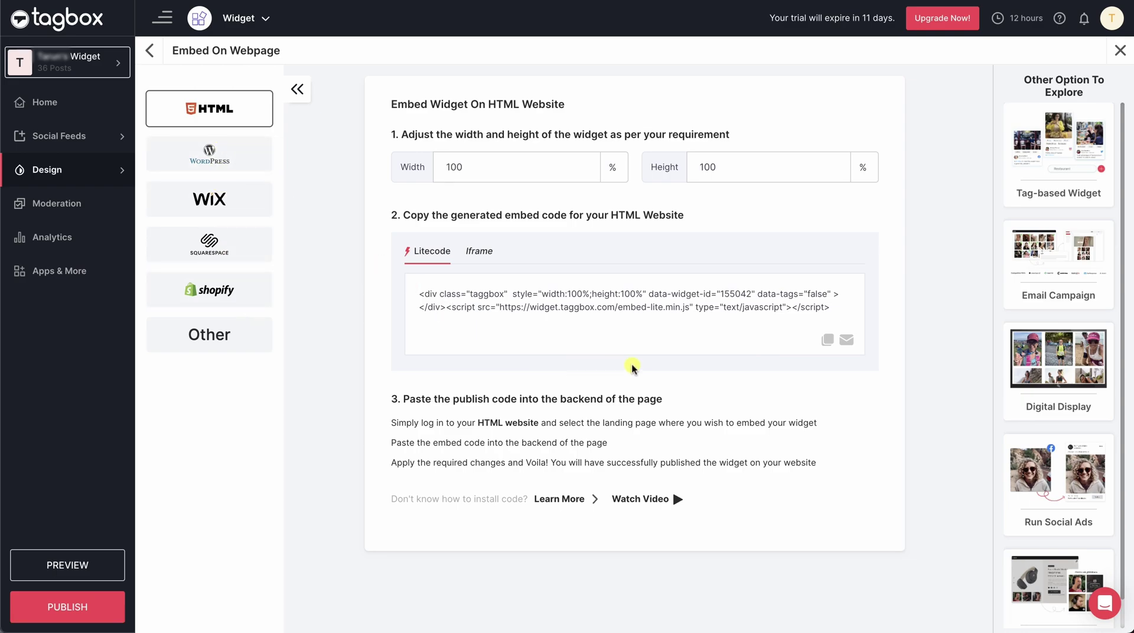
pyautogui.click(617, 325)
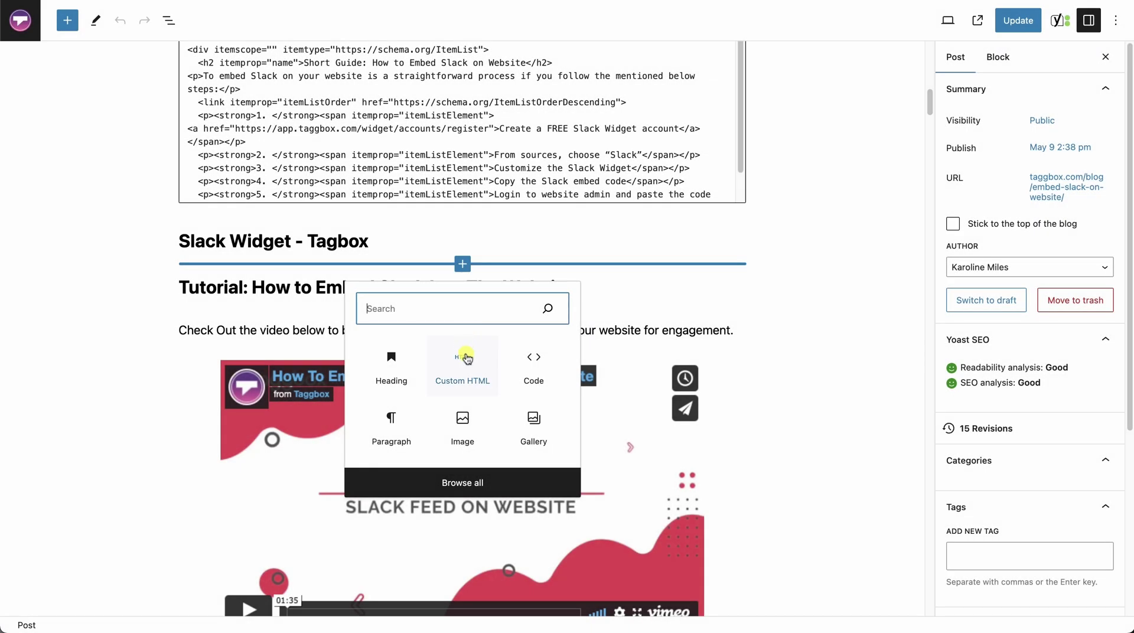
# Paste the embed code into a new Custom HTML block and update the WordPress post
pyautogui.click(463, 363)
pyautogui.rightClick(229, 283)
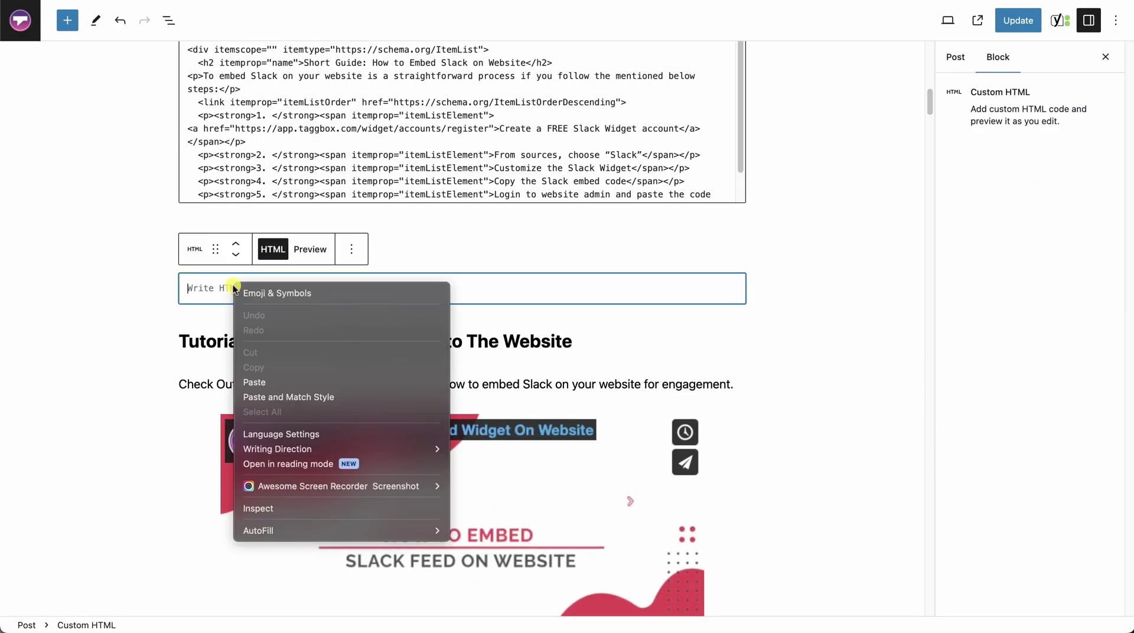
pyautogui.click(272, 380)
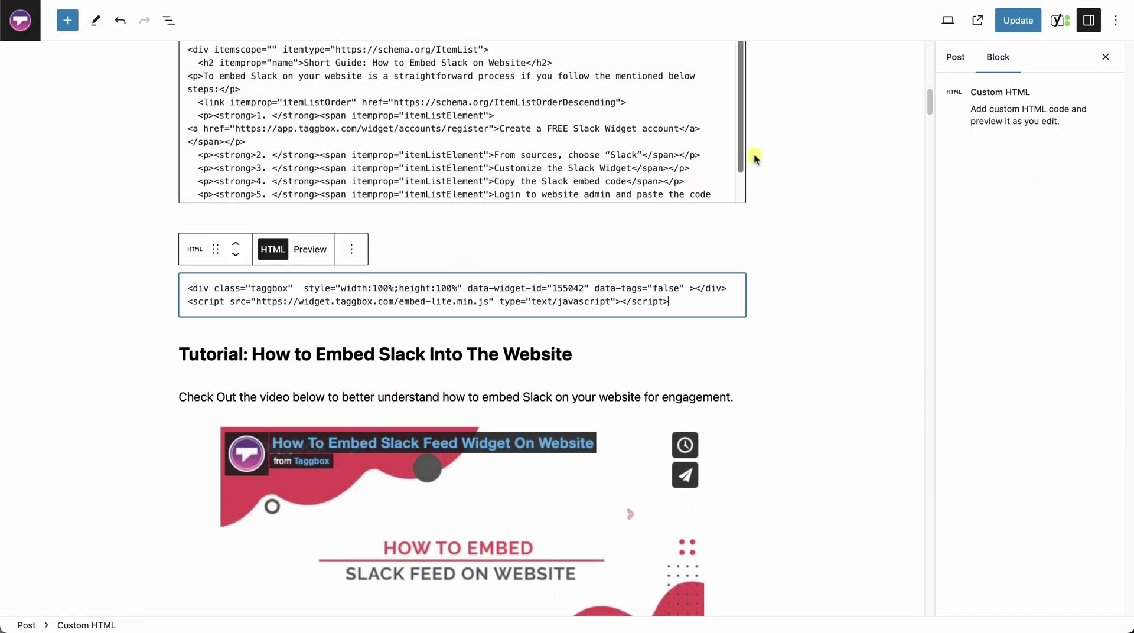
pyautogui.click(1014, 21)
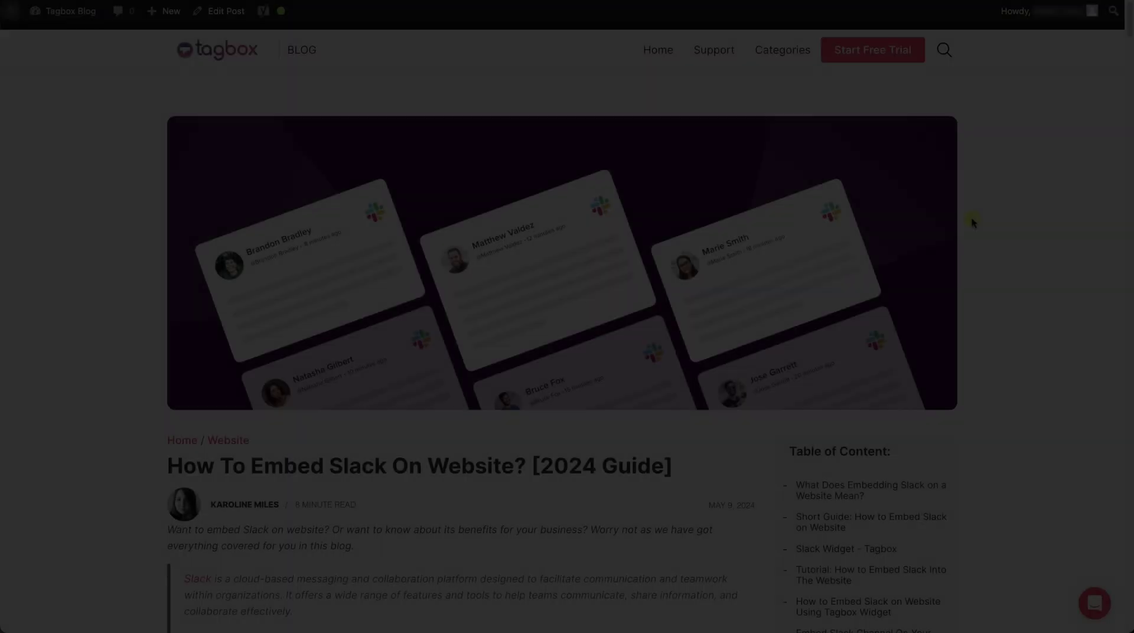
# Scroll to the Slack Widget – Tagbox section of the live post and load more posts
pyautogui.scroll(-15, 972, 220)
pyautogui.scroll(-5, 971, 220)
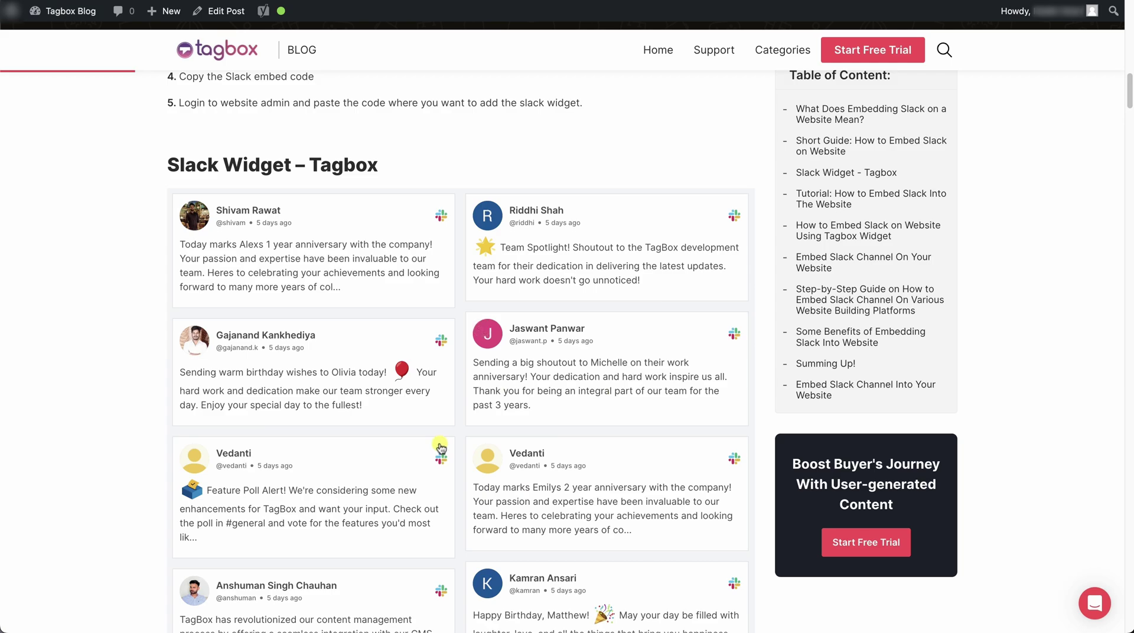
pyautogui.scroll(-3, 447, 466)
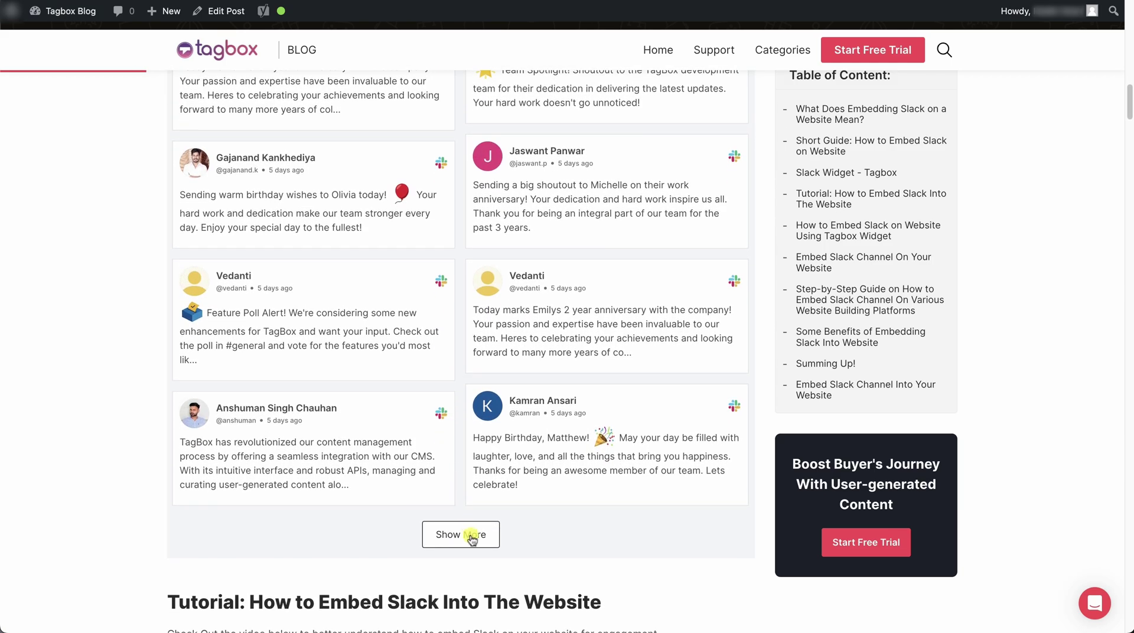
pyautogui.click(457, 536)
pyautogui.scroll(-5, 661, 534)
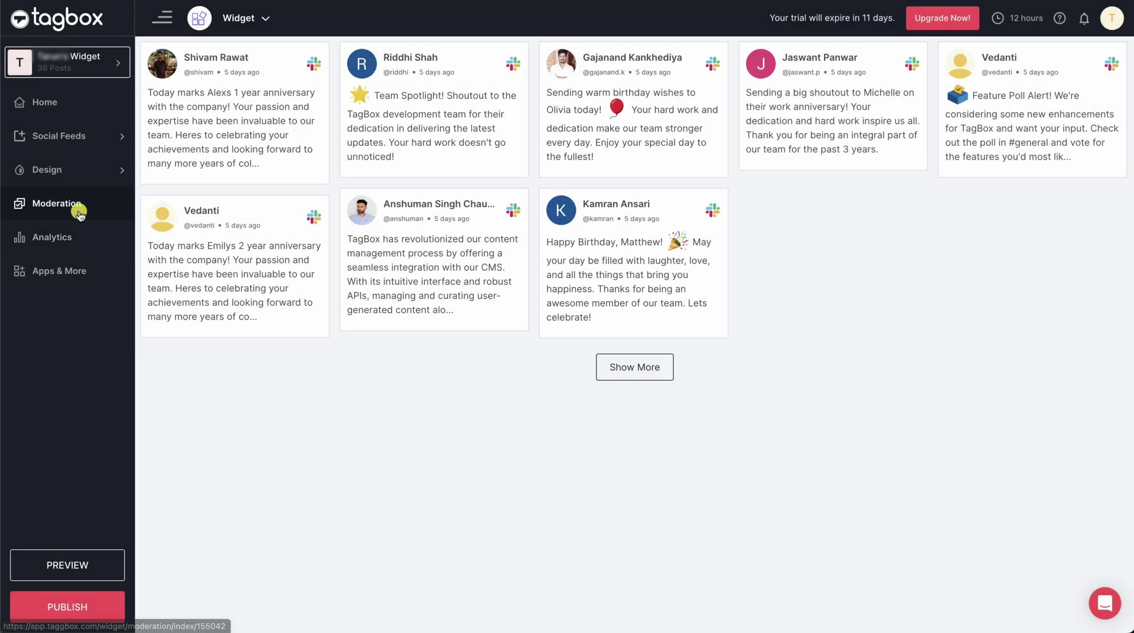
# Turn on moderation for the #tagbox feed under Manage Feeds
pyautogui.click(78, 141)
pyautogui.click(96, 195)
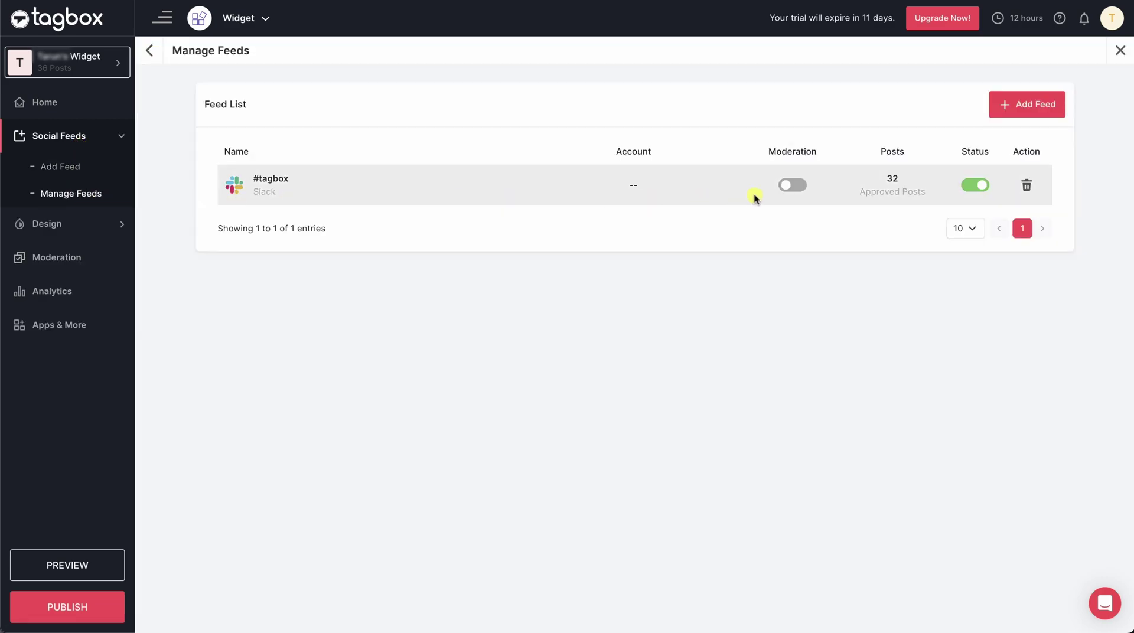
pyautogui.click(788, 187)
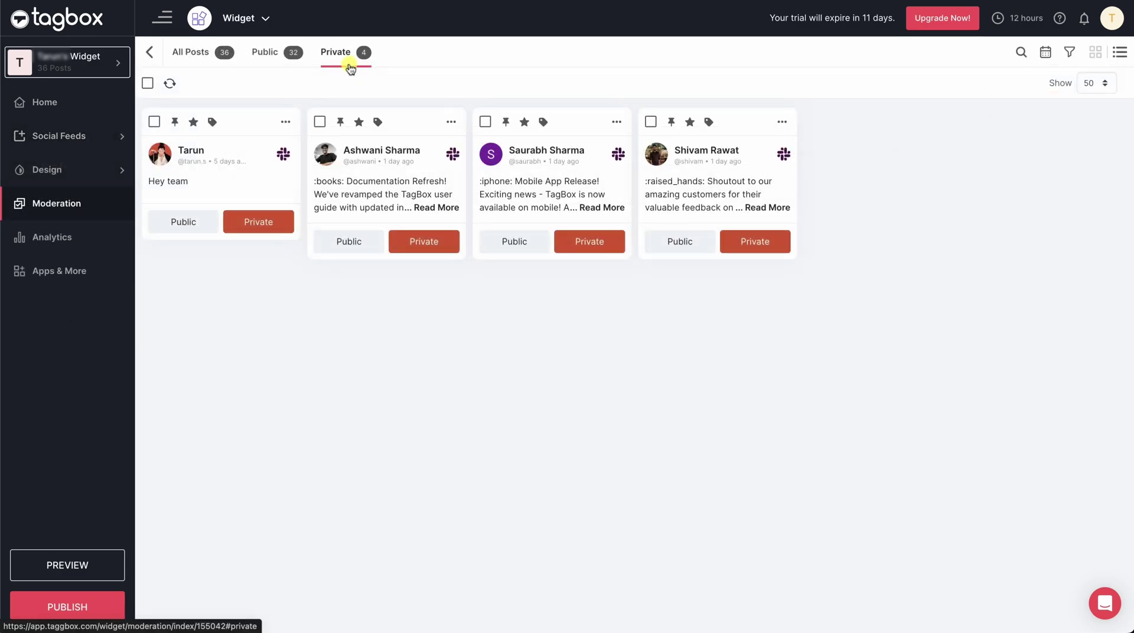
# Make the Documentation Refresh and Mobile App Release posts public
pyautogui.click(361, 241)
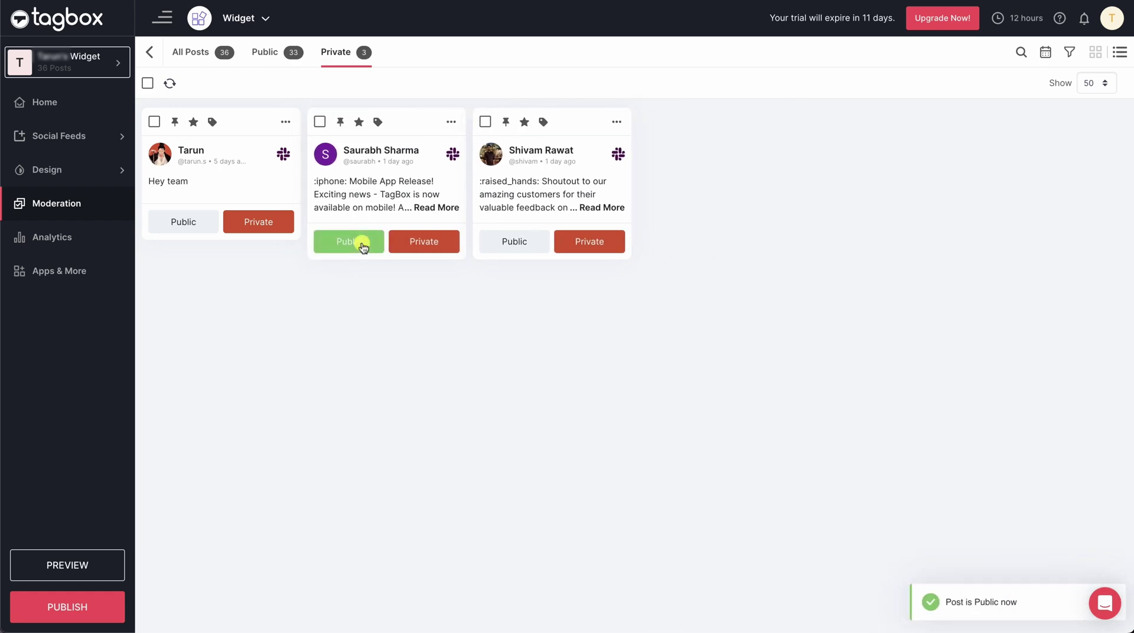
pyautogui.click(362, 243)
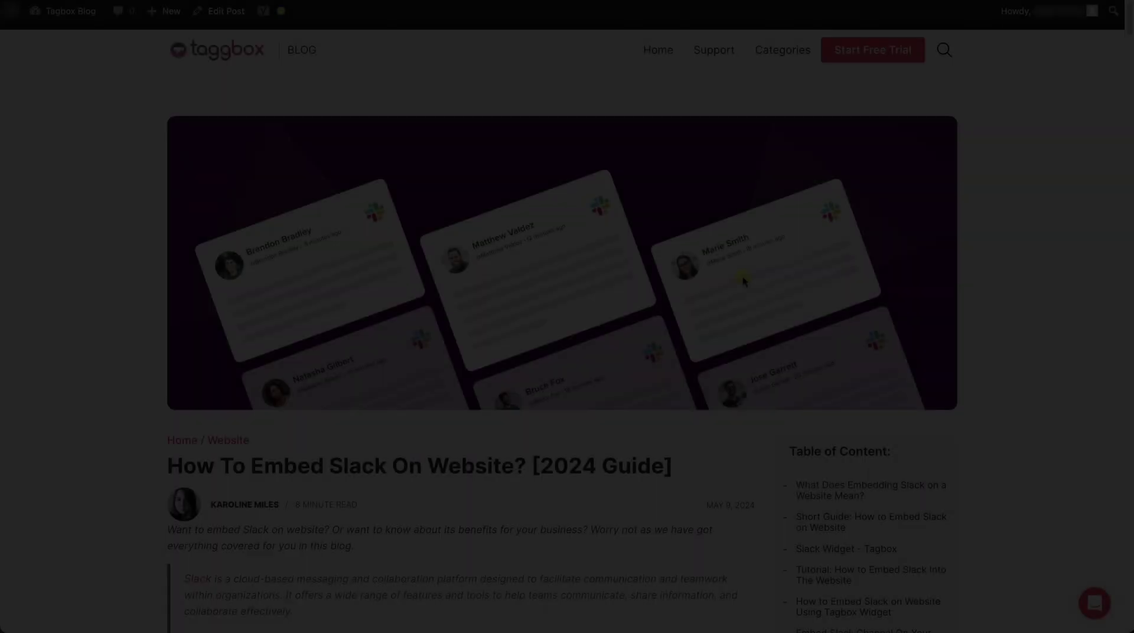
pyautogui.scroll(-15, 743, 282)
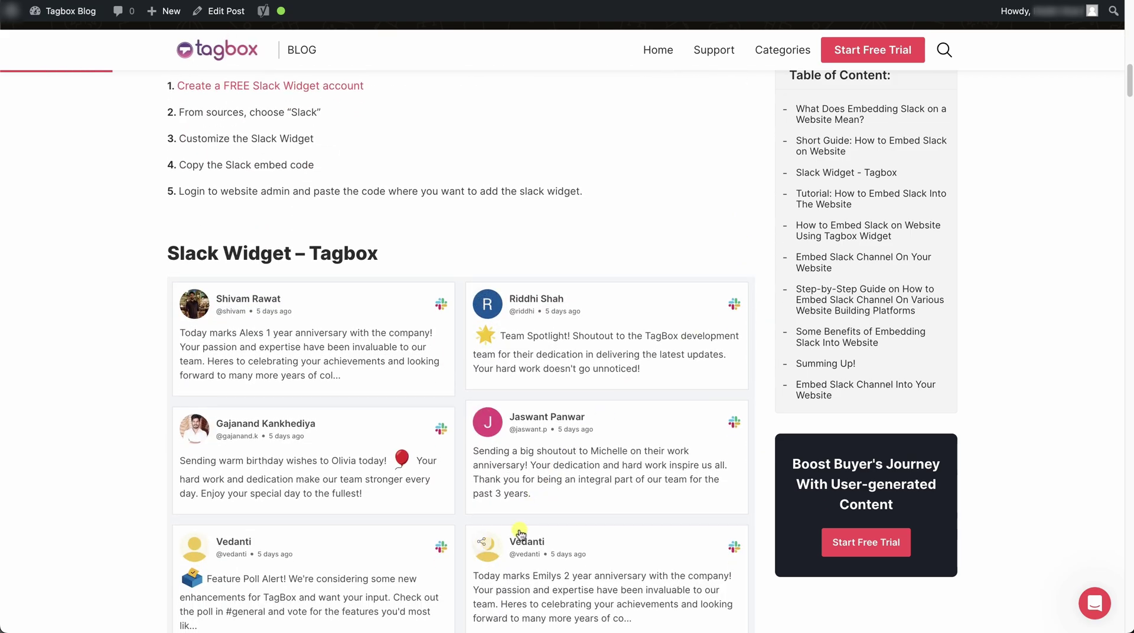
pyautogui.scroll(-5, 520, 535)
pyautogui.scroll(-10, 520, 535)
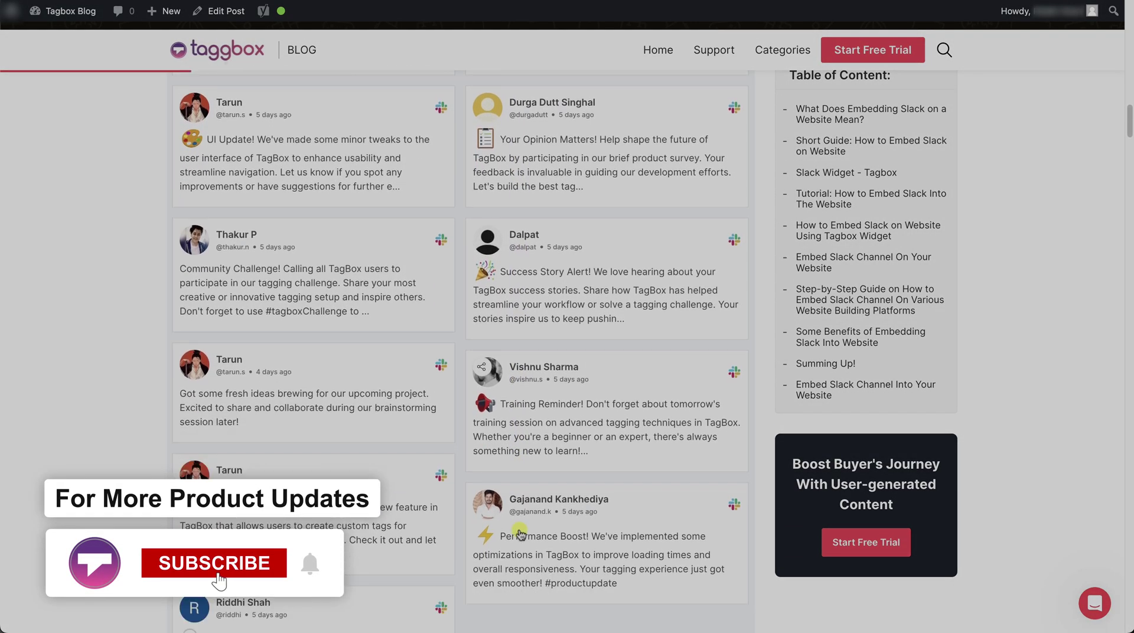
pyautogui.scroll(4, 519, 532)
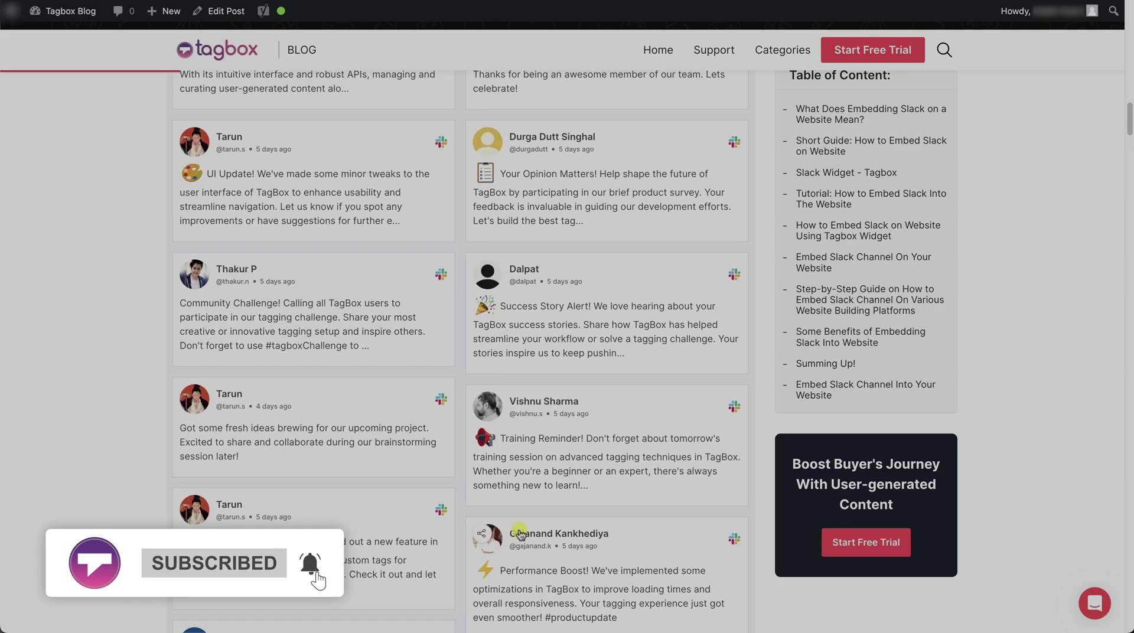